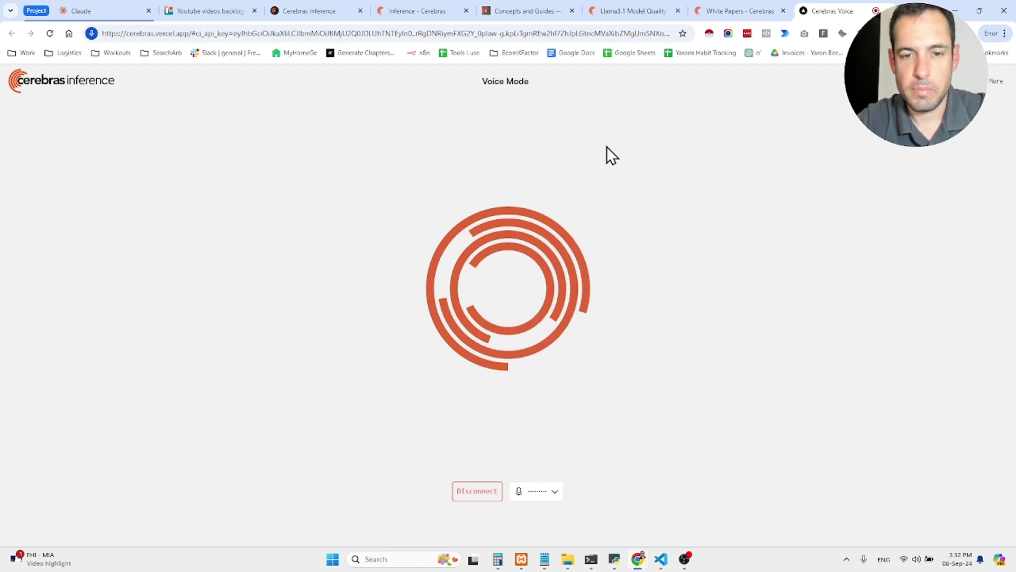
Disconnect the Voice Mode session to end the spoken conversation
click(485, 495)
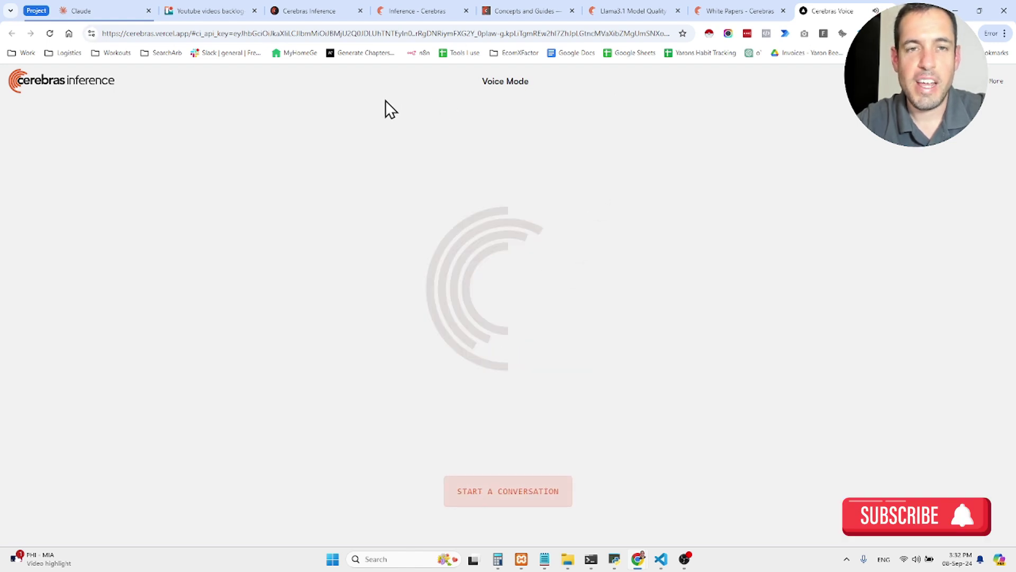
Switch to the 'Inference - Cerebras' tab to show the 450 vs 250 vs 20 tokens/s chart
click(428, 13)
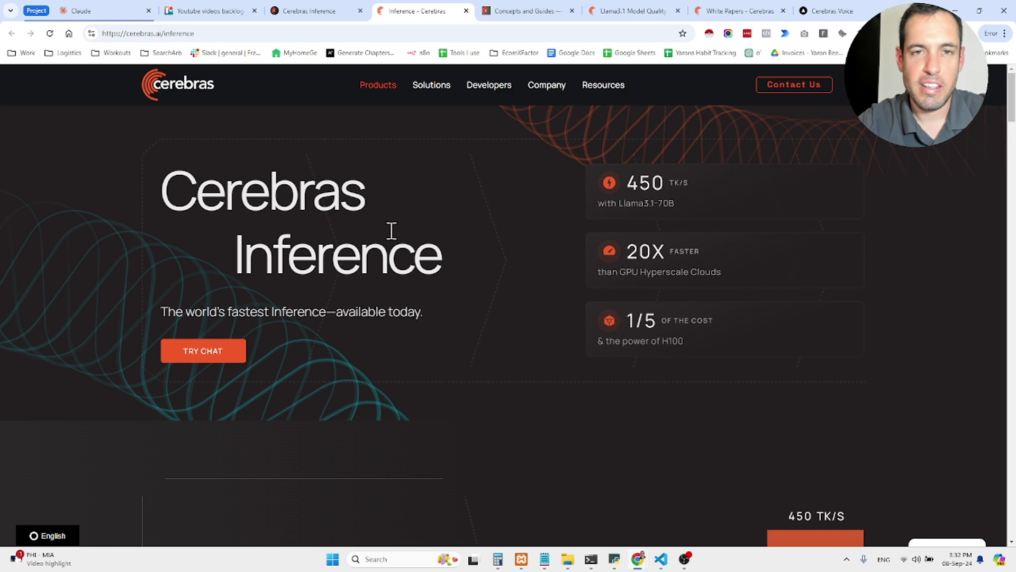
scroll(392, 231, down, 2)
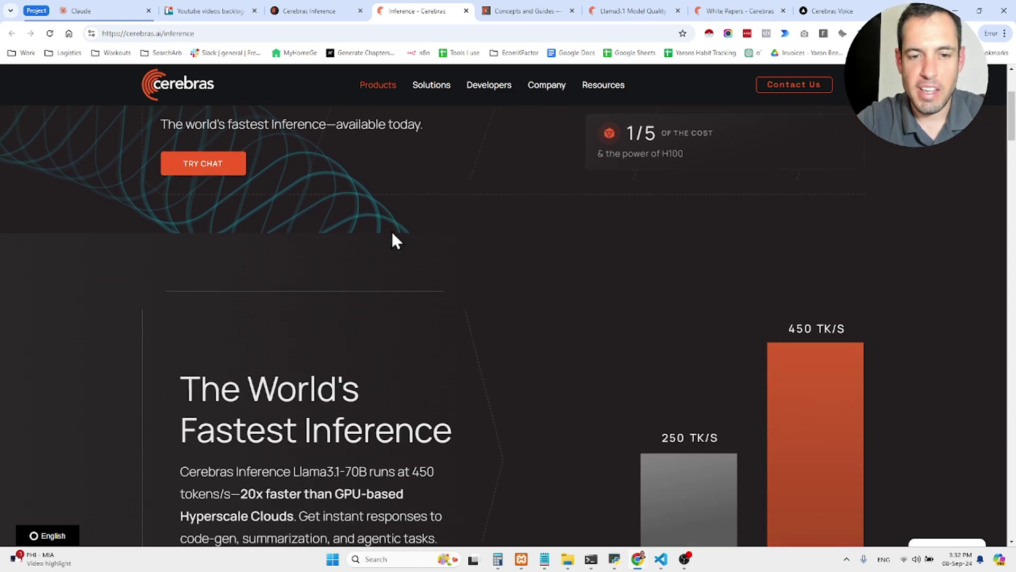
scroll(392, 238, down, 1)
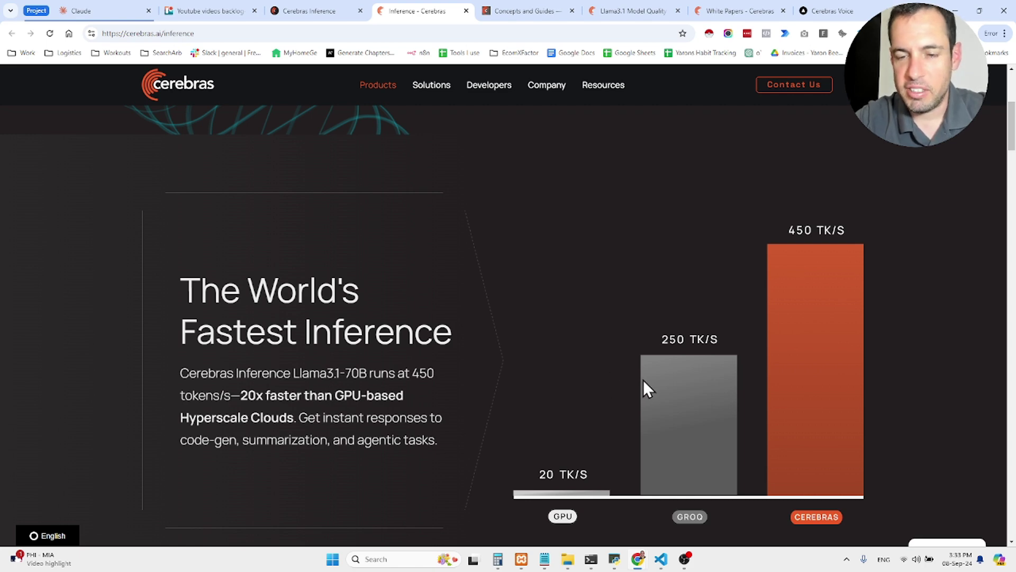
scroll(658, 374, down, 1)
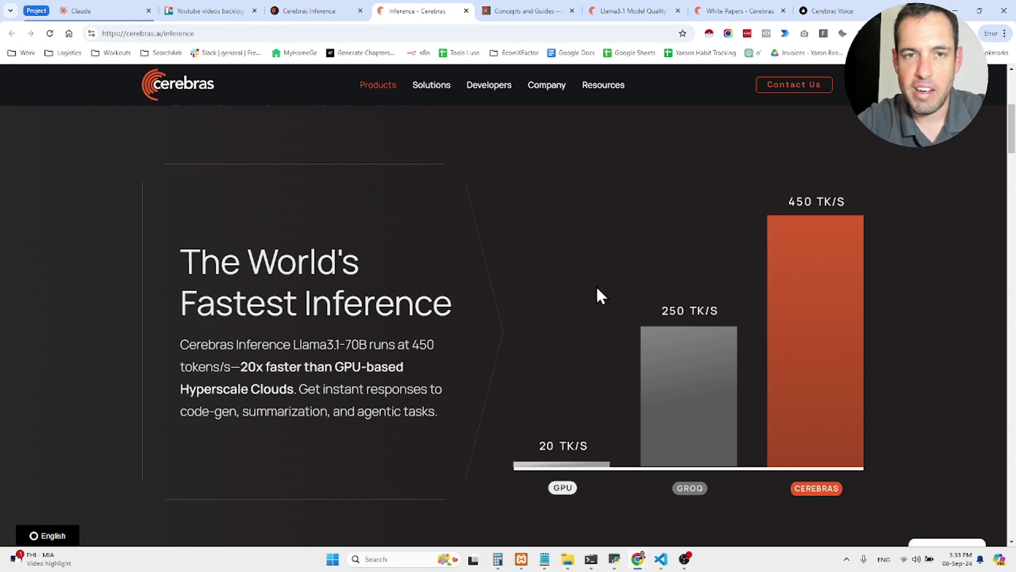
click(530, 10)
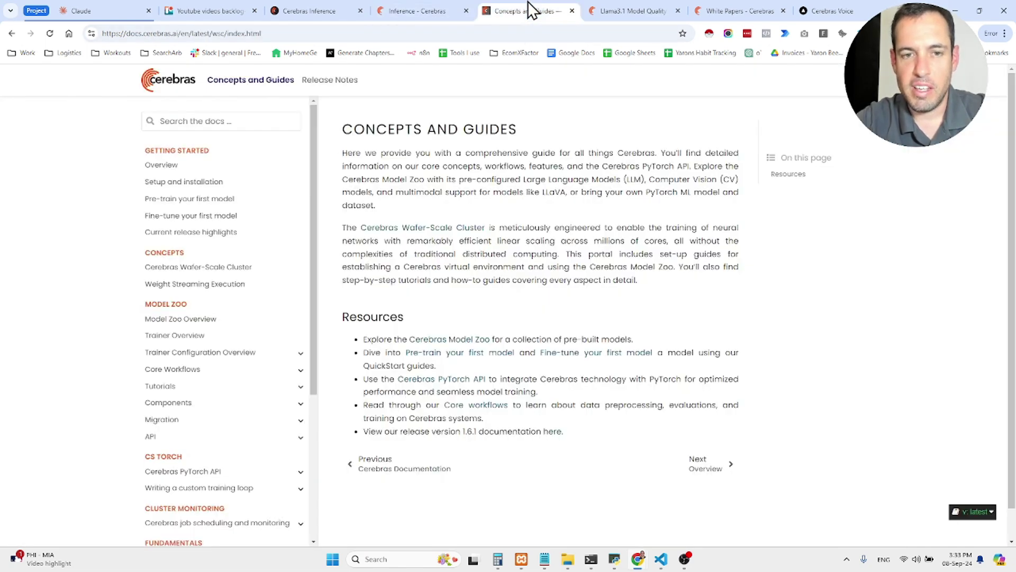
click(621, 10)
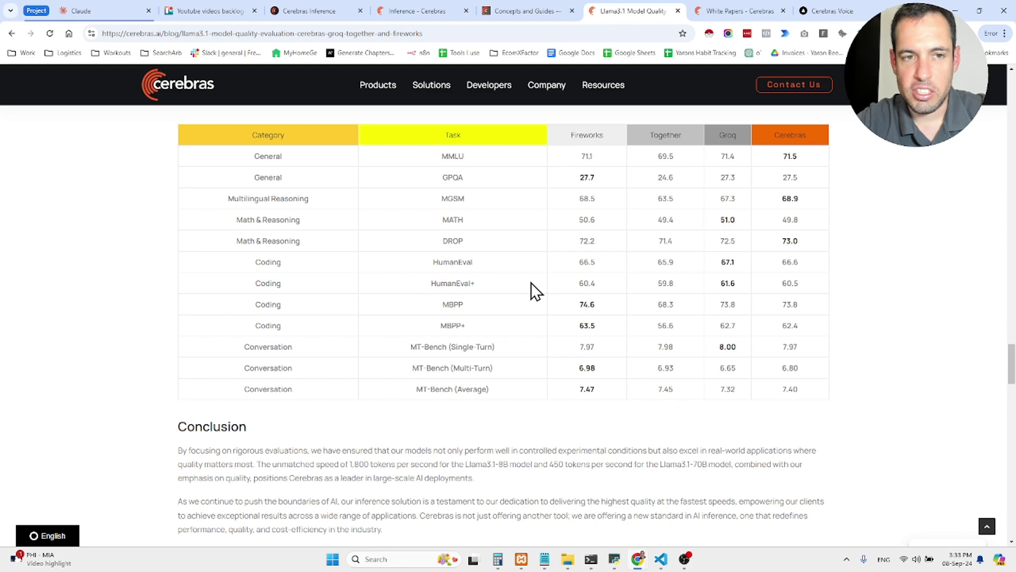
scroll(531, 287, up, 2)
scroll(531, 286, up, 3)
scroll(531, 282, up, 3)
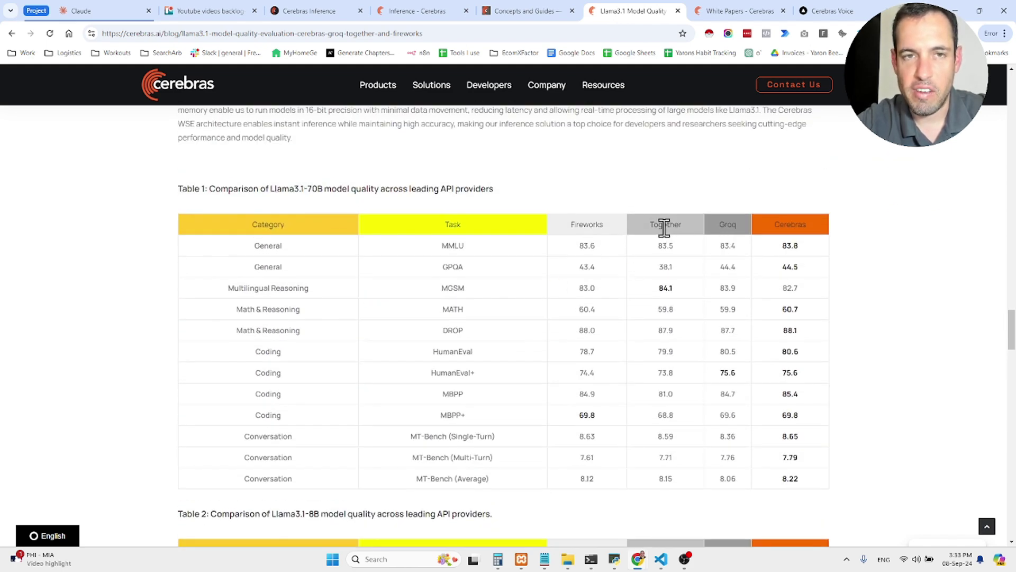
click(336, 15)
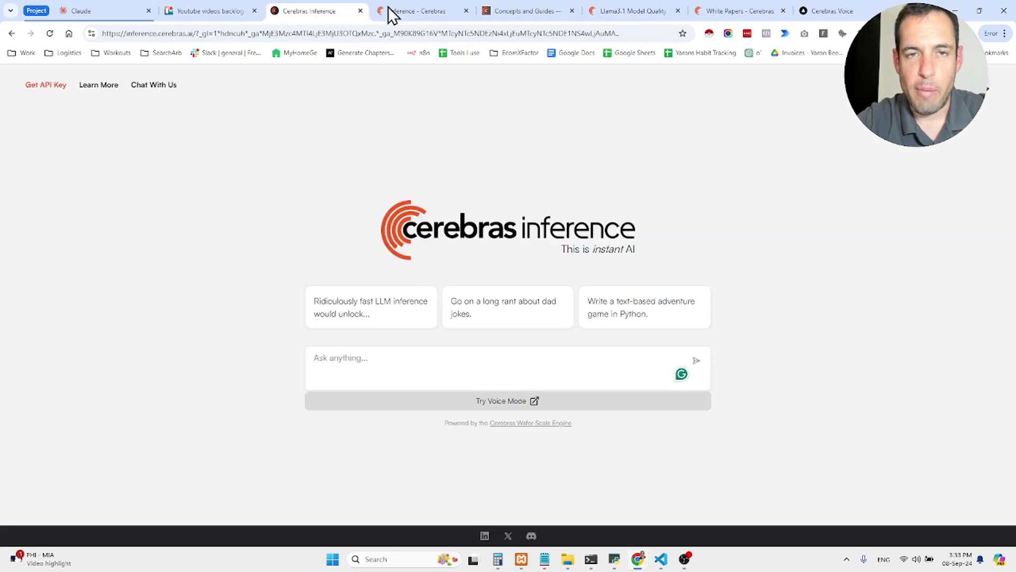
click(640, 10)
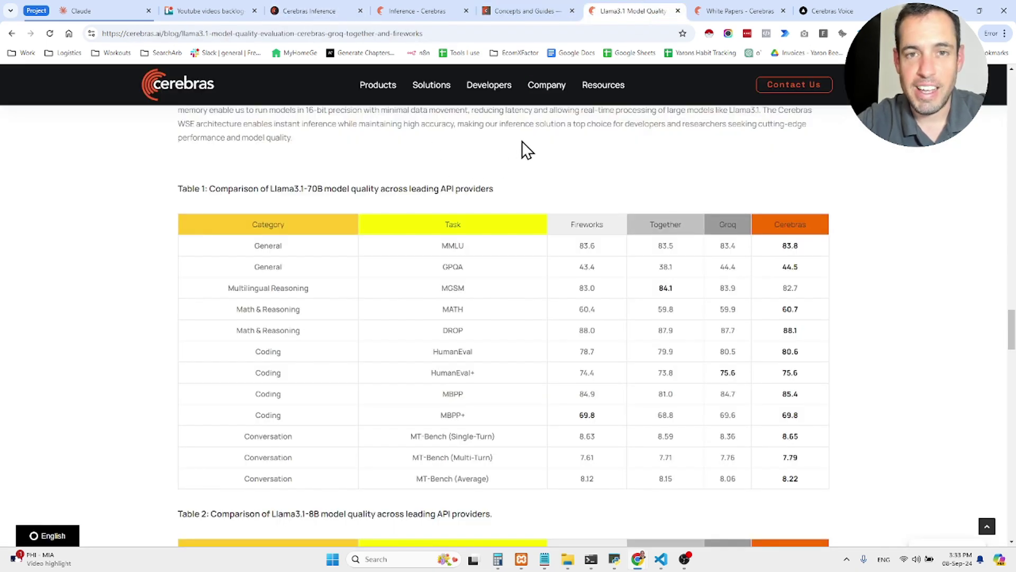
click(558, 11)
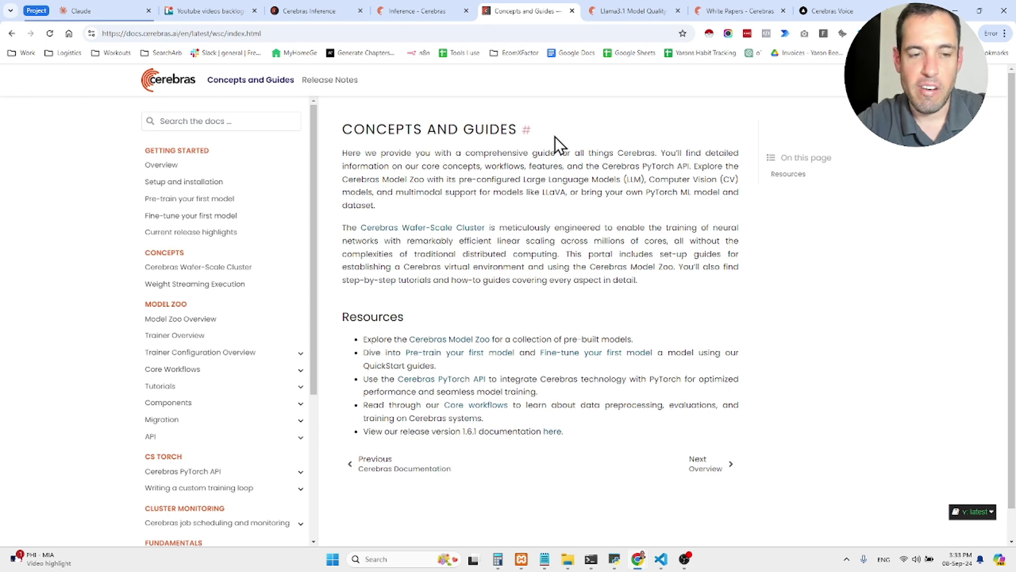
click(705, 9)
scroll(463, 318, down, 1)
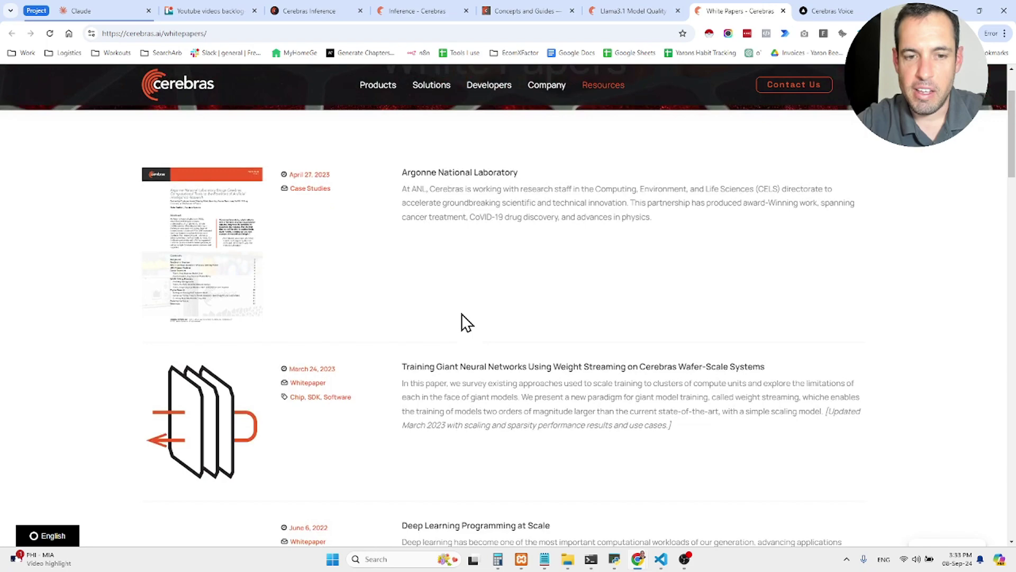
scroll(464, 321, down, 1)
scroll(465, 322, down, 1)
scroll(464, 322, down, 1)
scroll(465, 322, down, 1)
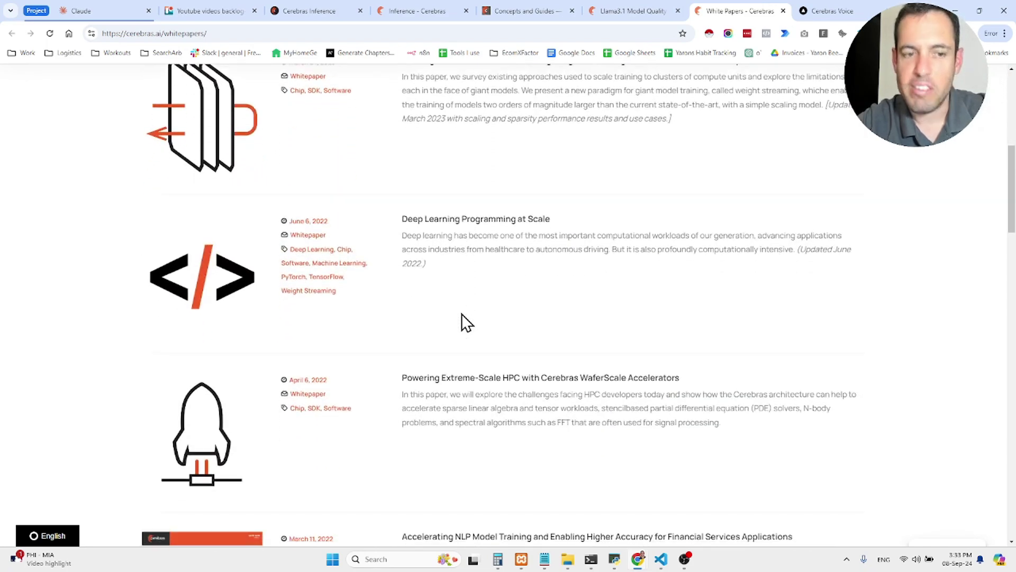
click(621, 17)
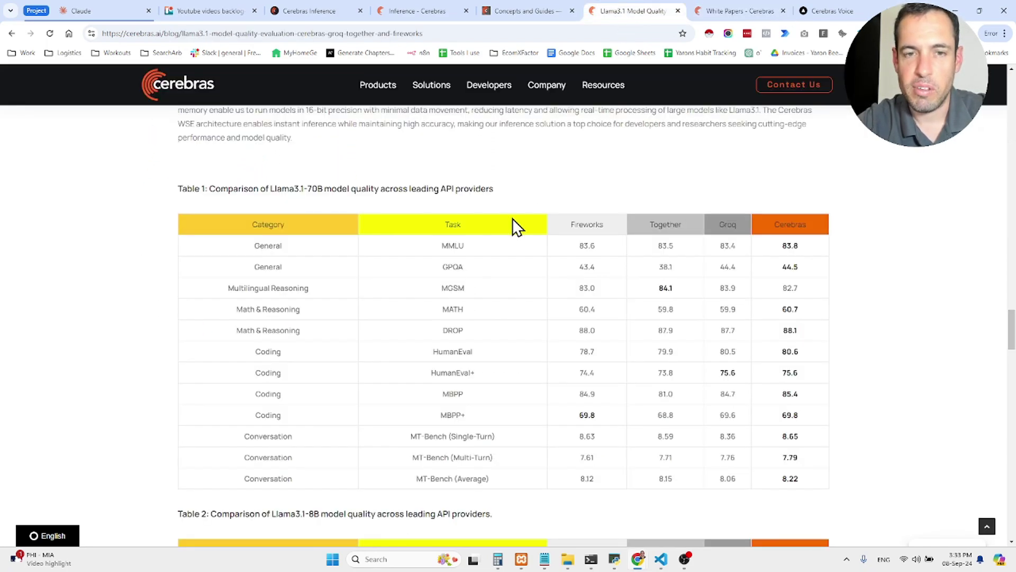
scroll(543, 174, down, 5)
scroll(542, 174, up, 5)
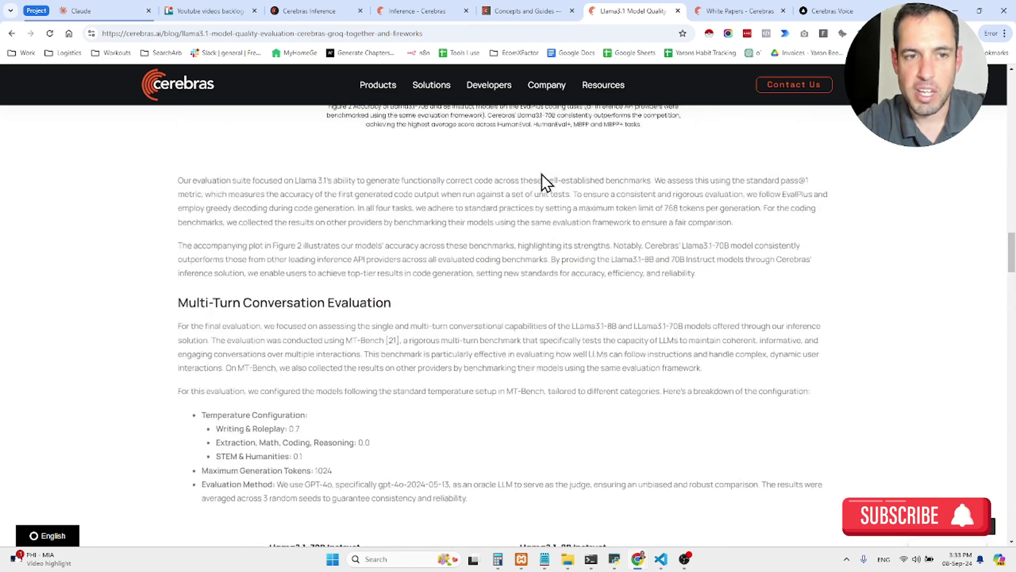
scroll(542, 174, down, 4)
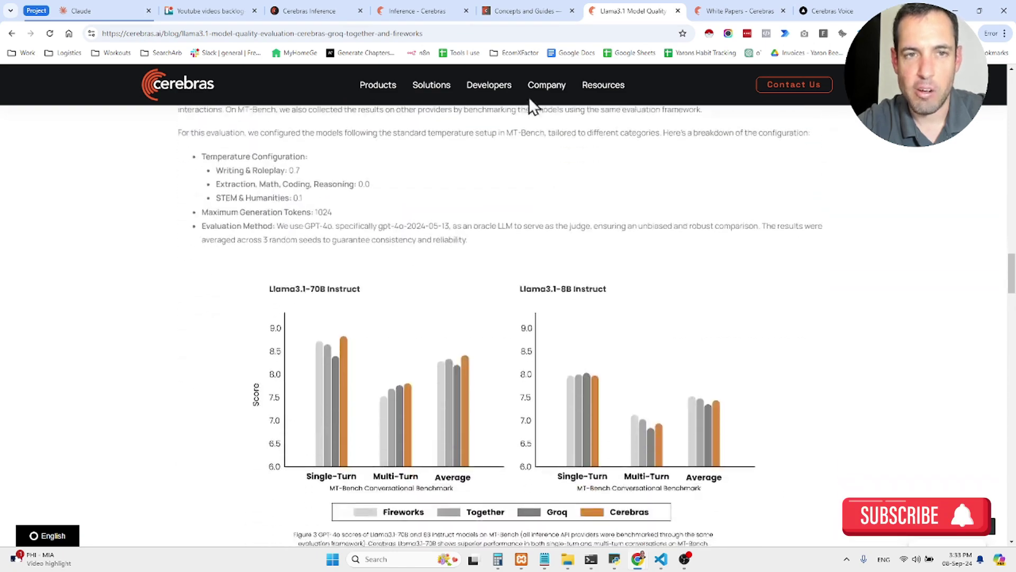
click(315, 10)
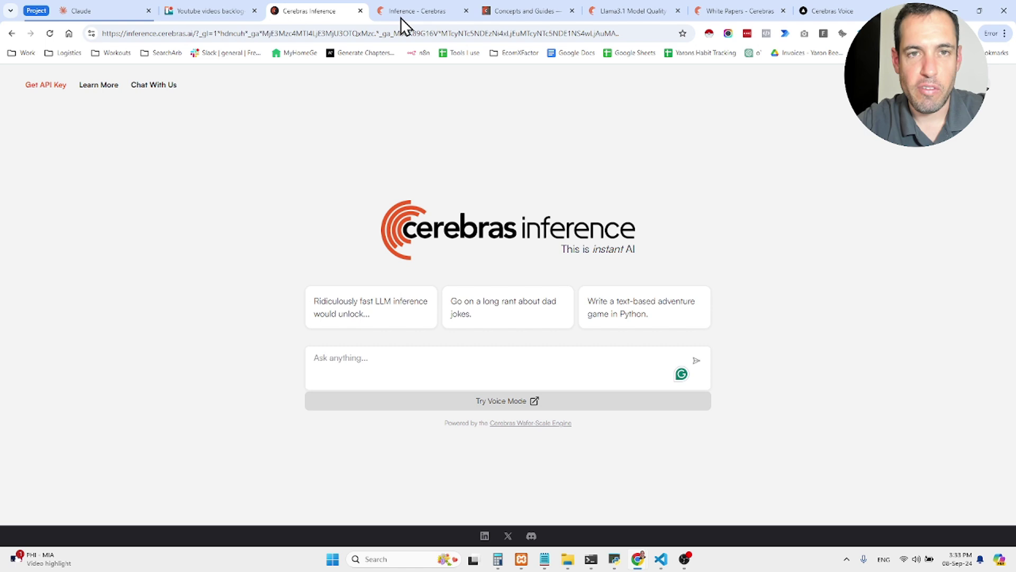
click(426, 11)
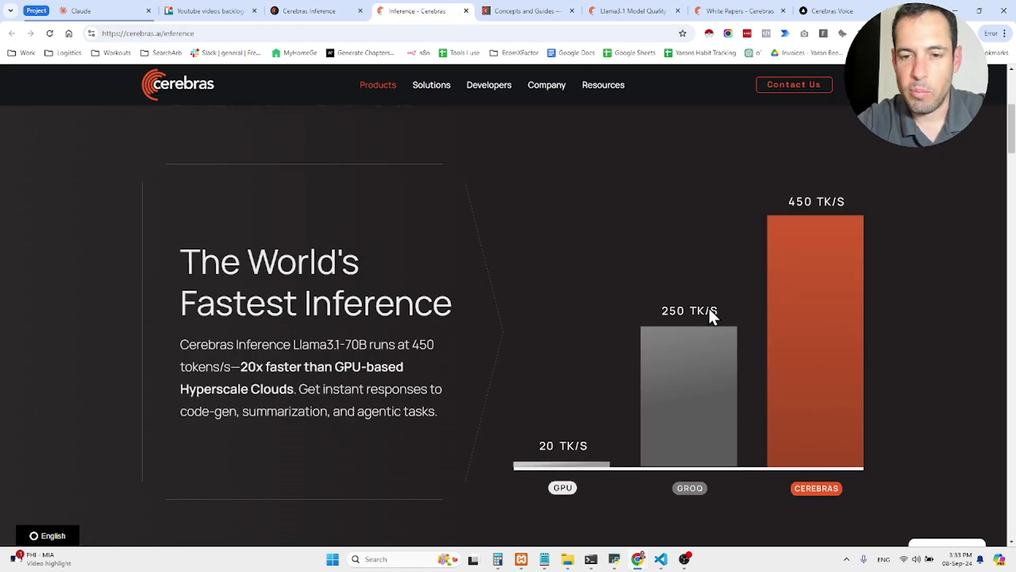
scroll(709, 314, down, 1)
scroll(709, 313, down, 1)
scroll(710, 314, down, 1)
scroll(709, 314, down, 1)
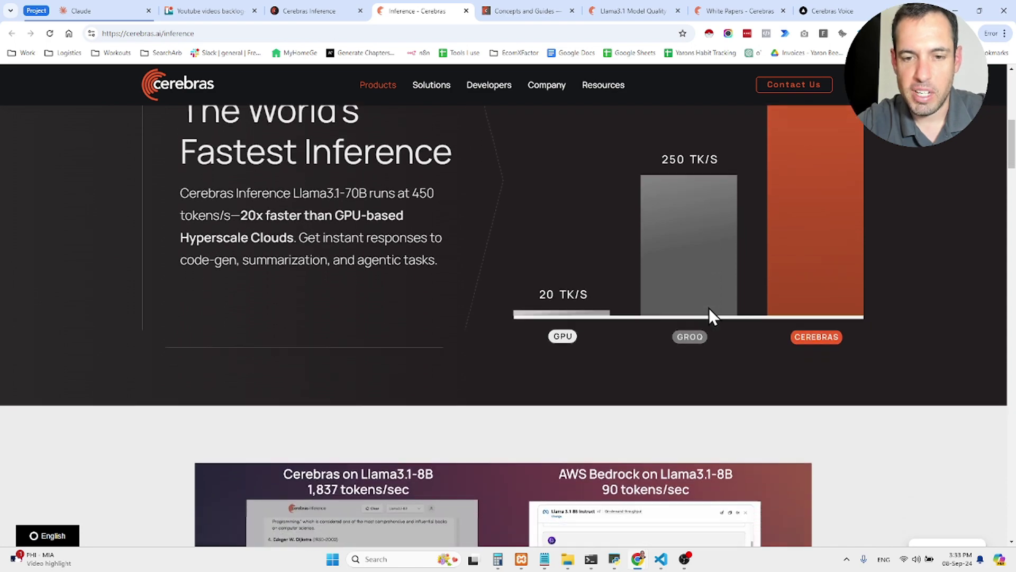
scroll(710, 313, down, 3)
scroll(710, 314, down, 1)
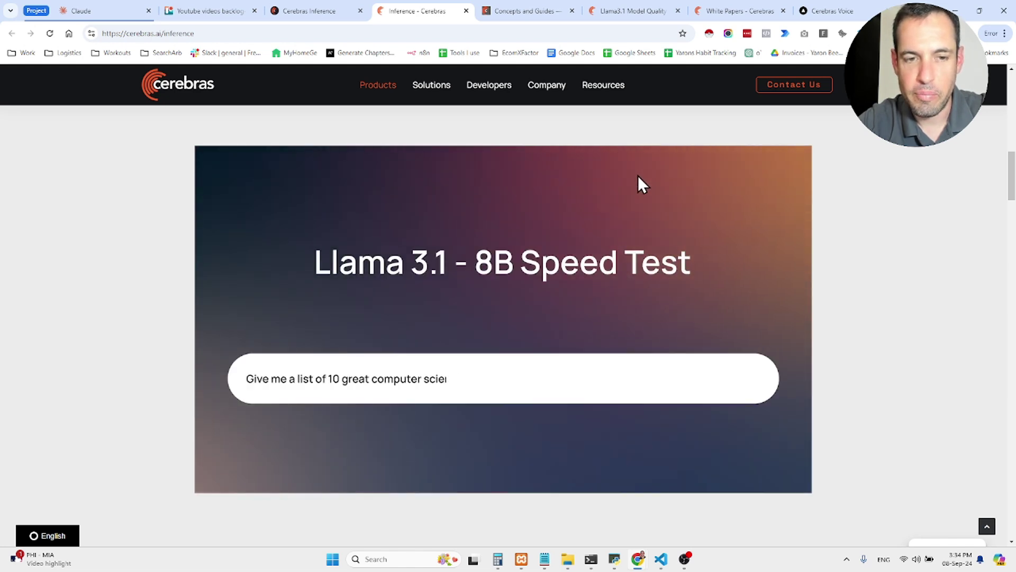
scroll(552, 334, down, 5)
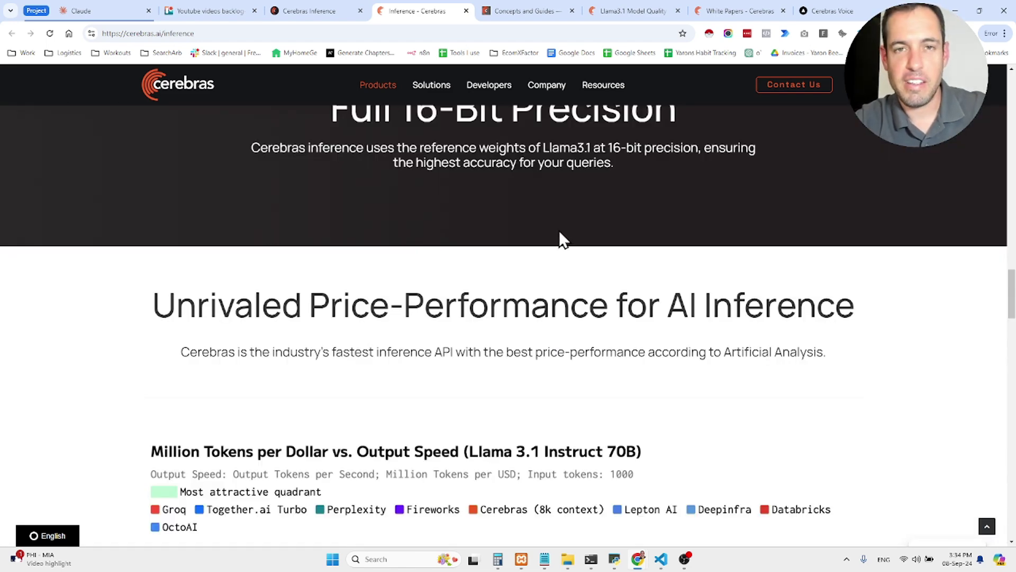
scroll(494, 379, down, 3)
scroll(494, 388, down, 3)
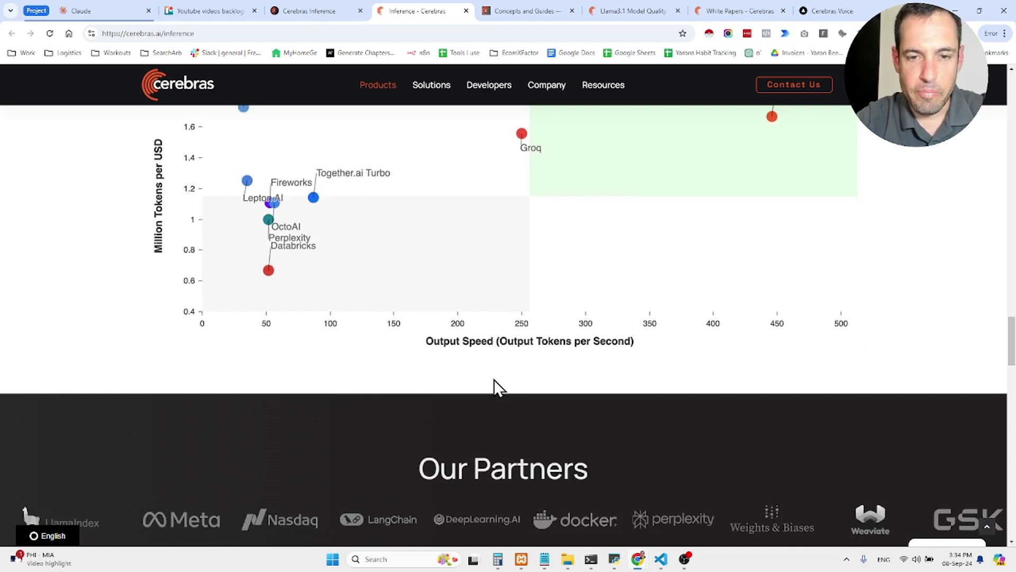
scroll(494, 388, up, 2)
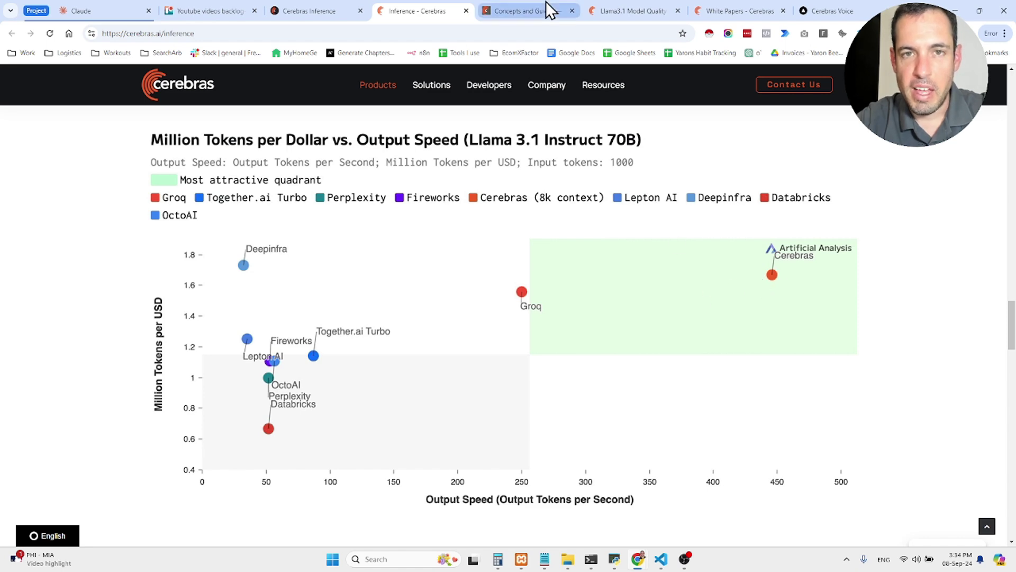
scroll(553, 306, down, 3)
scroll(549, 301, down, 2)
scroll(549, 303, down, 2)
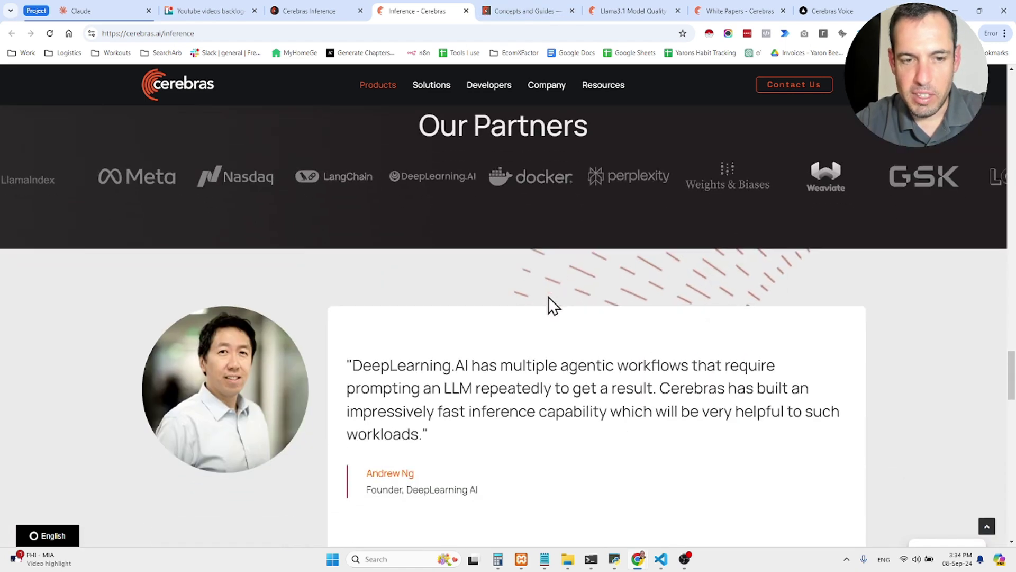
scroll(549, 302, down, 4)
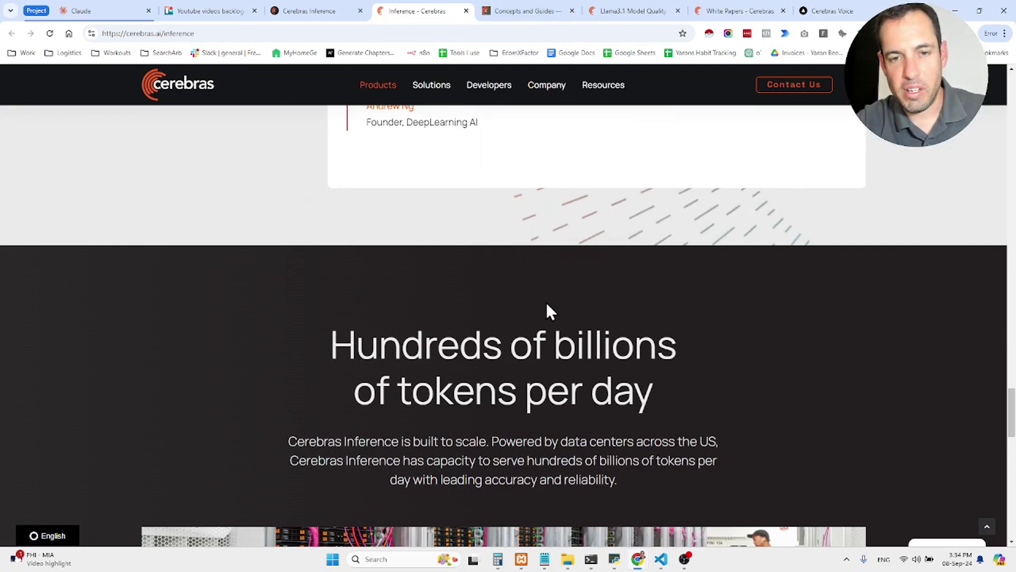
scroll(547, 306, down, 2)
scroll(546, 305, down, 3)
scroll(547, 311, down, 3)
scroll(546, 311, down, 2)
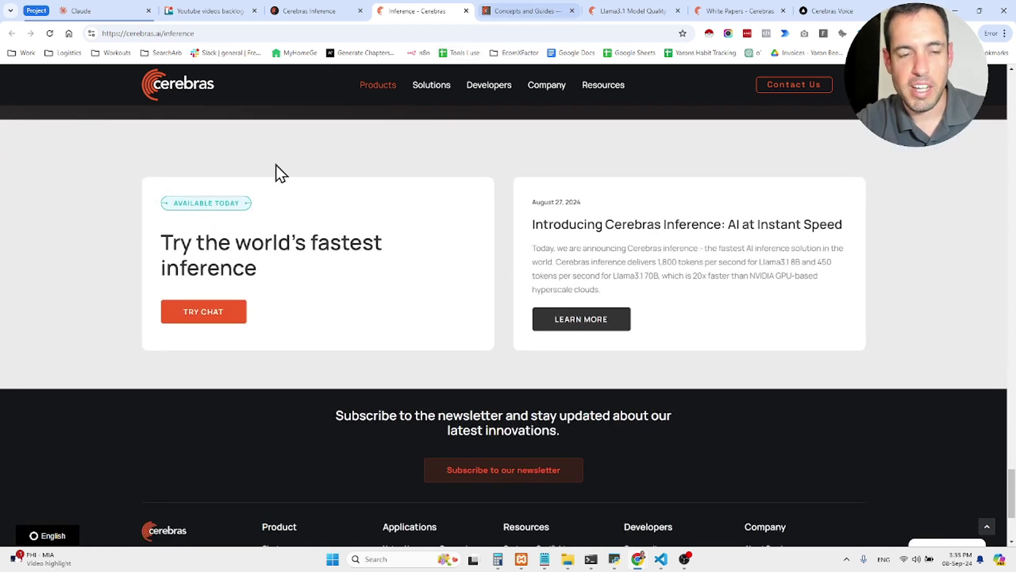
Ask the chat 'Can you write instructions for a python snake game?' and glance at other tabs
click(216, 318)
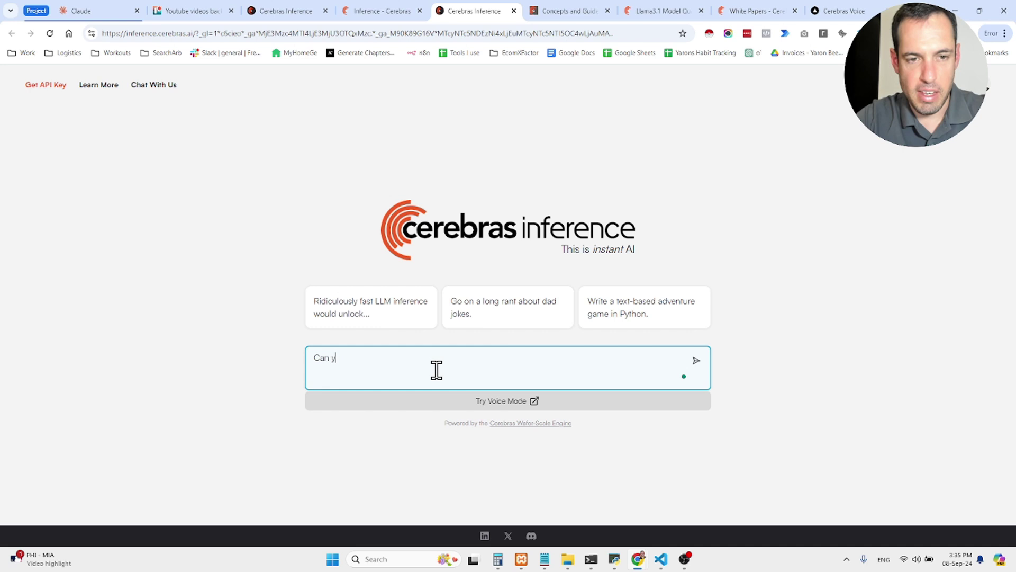
text(rite inst)
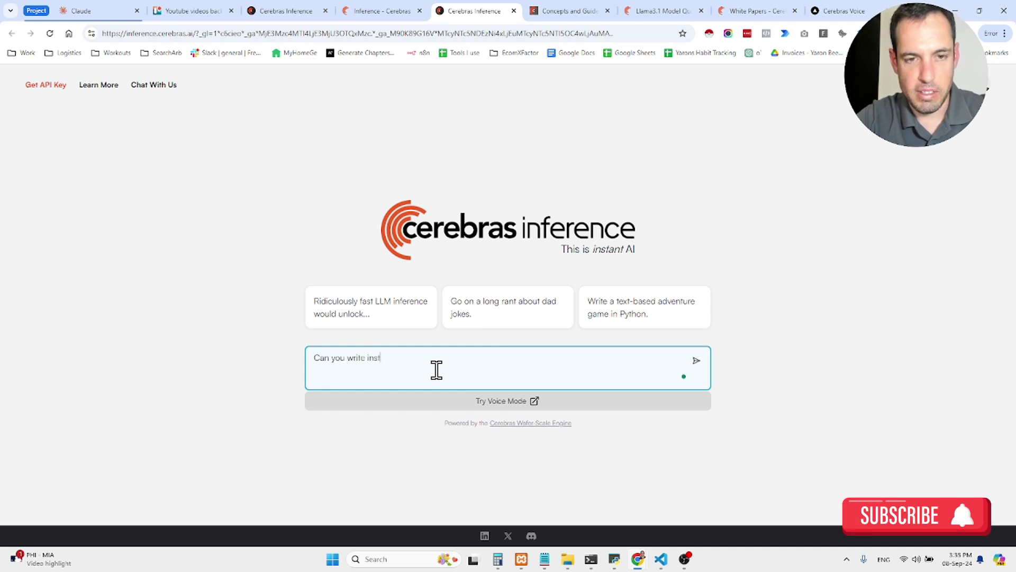
text( a python s)
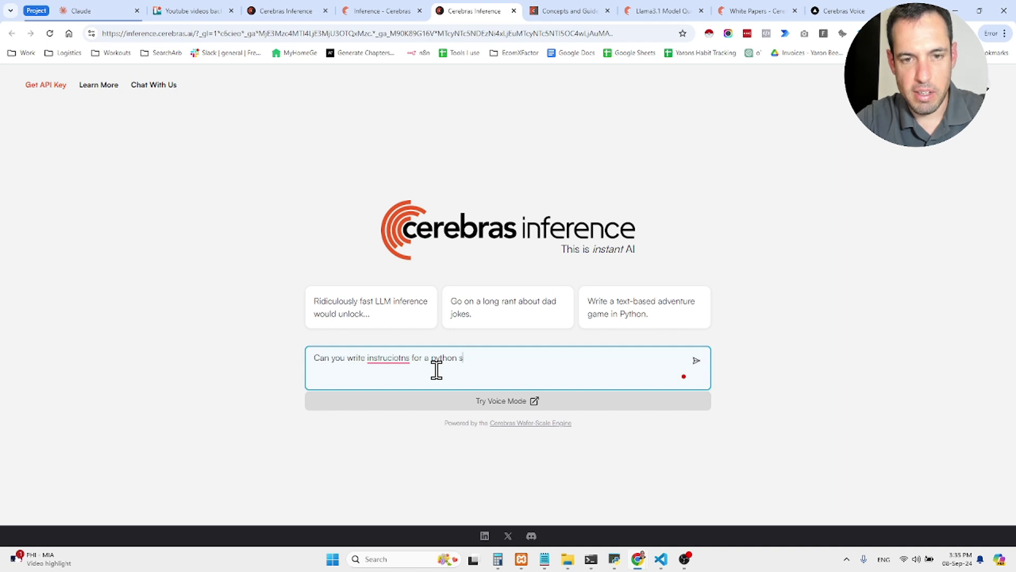
text( game?)
key(Return)
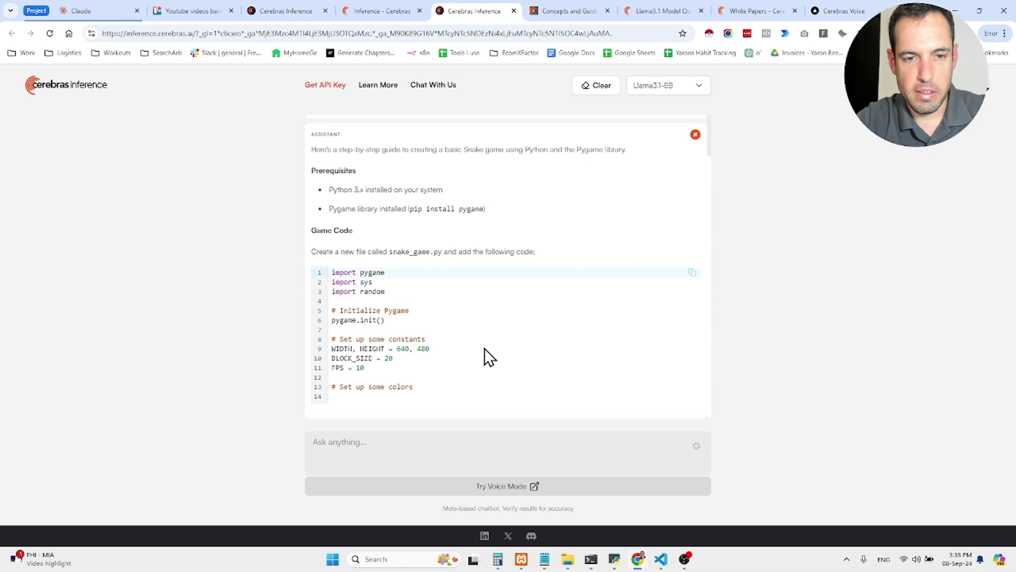
scroll(487, 319, down, 2)
scroll(491, 315, up, 3)
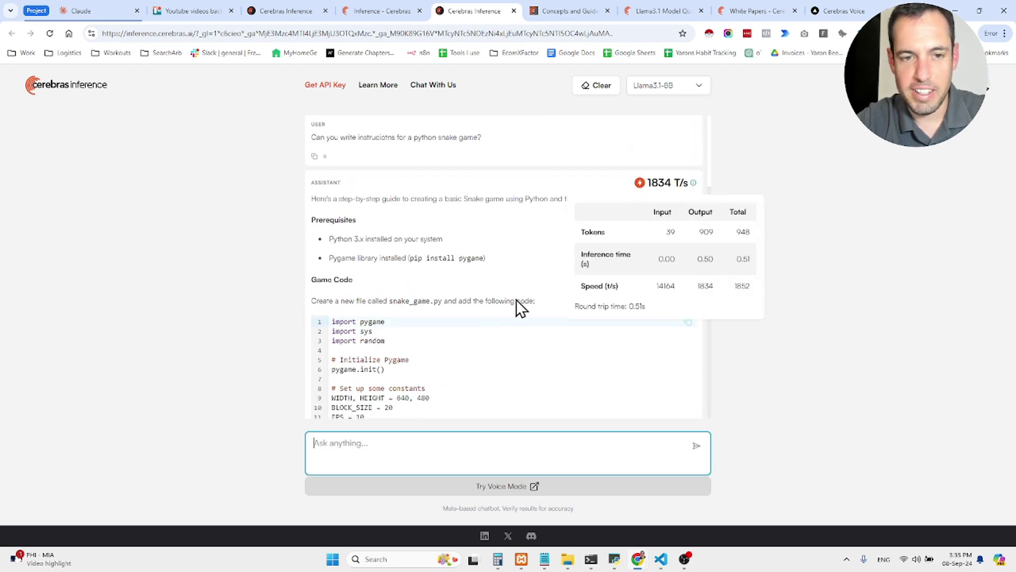
scroll(485, 356, down, 1)
scroll(485, 357, down, 5)
scroll(486, 356, down, 3)
scroll(485, 356, down, 4)
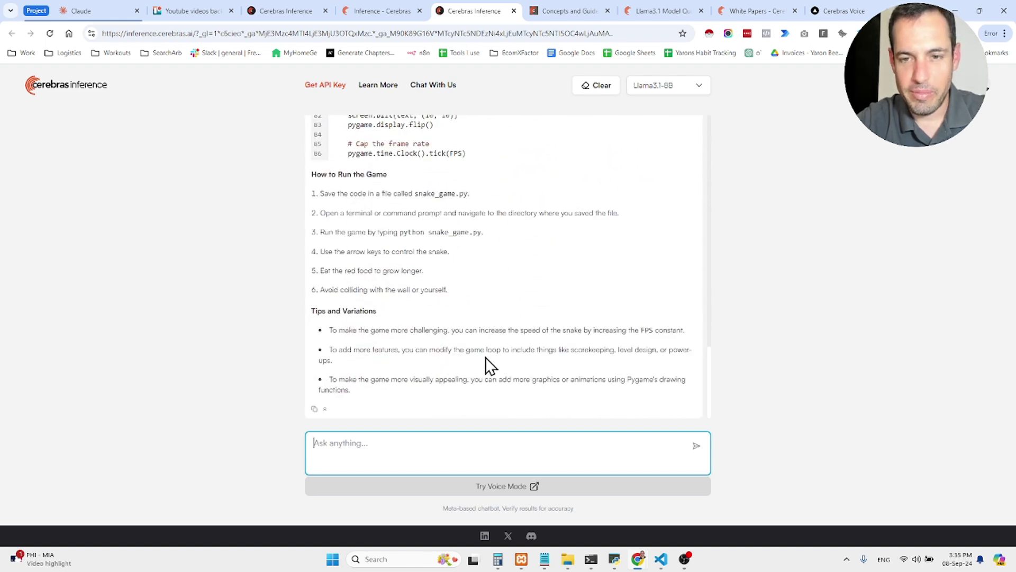
scroll(485, 357, up, 1)
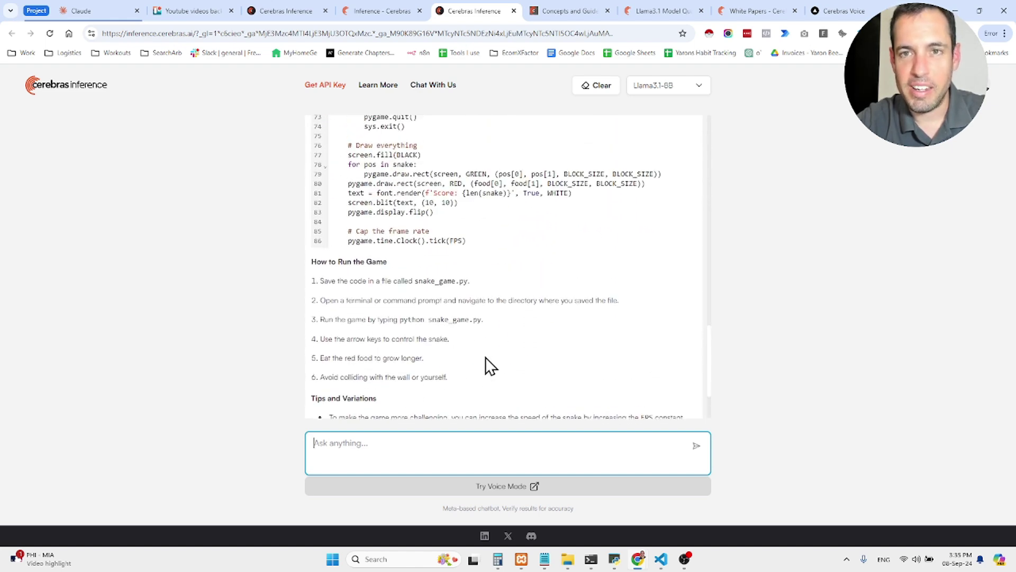
click(405, 12)
click(491, 15)
click(547, 15)
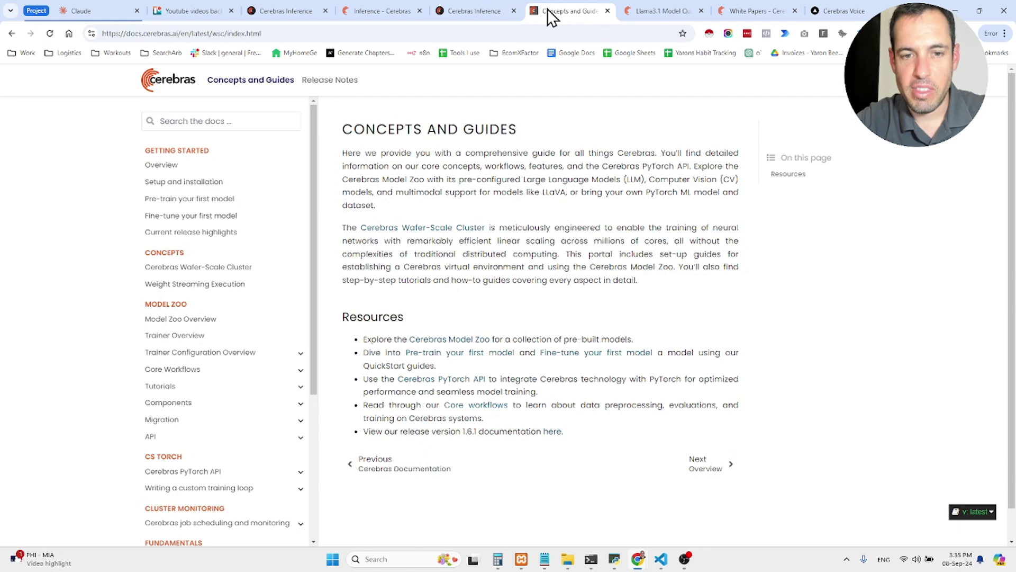
click(454, 11)
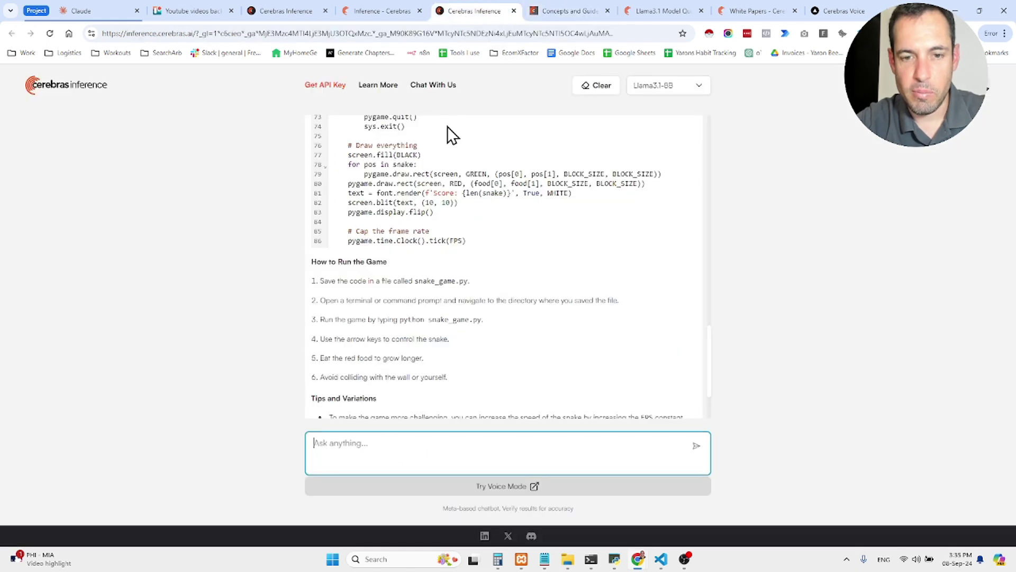
Open Cerebras Voice Mode in a new tab and start a spoken conversation
click(488, 486)
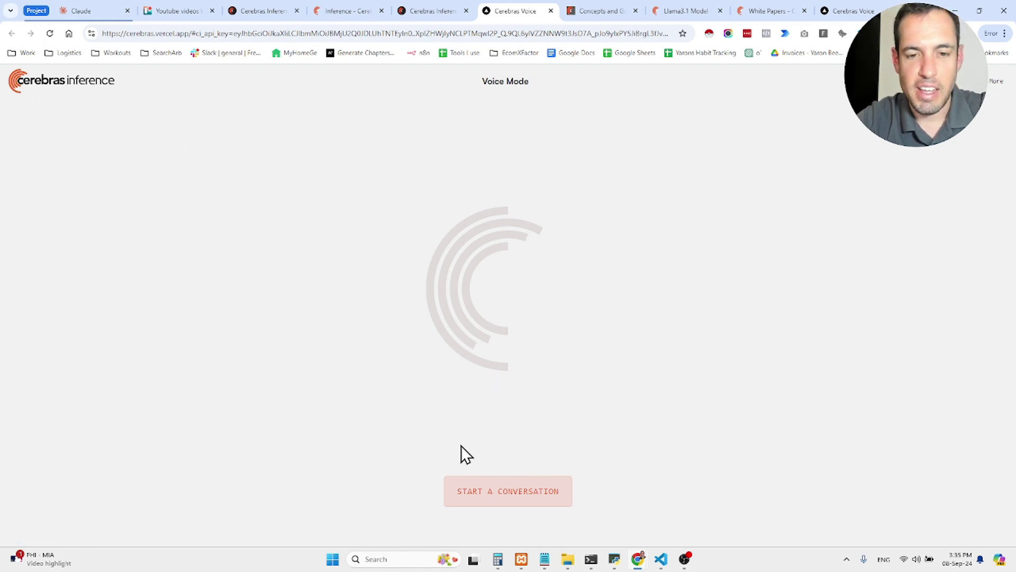
click(507, 496)
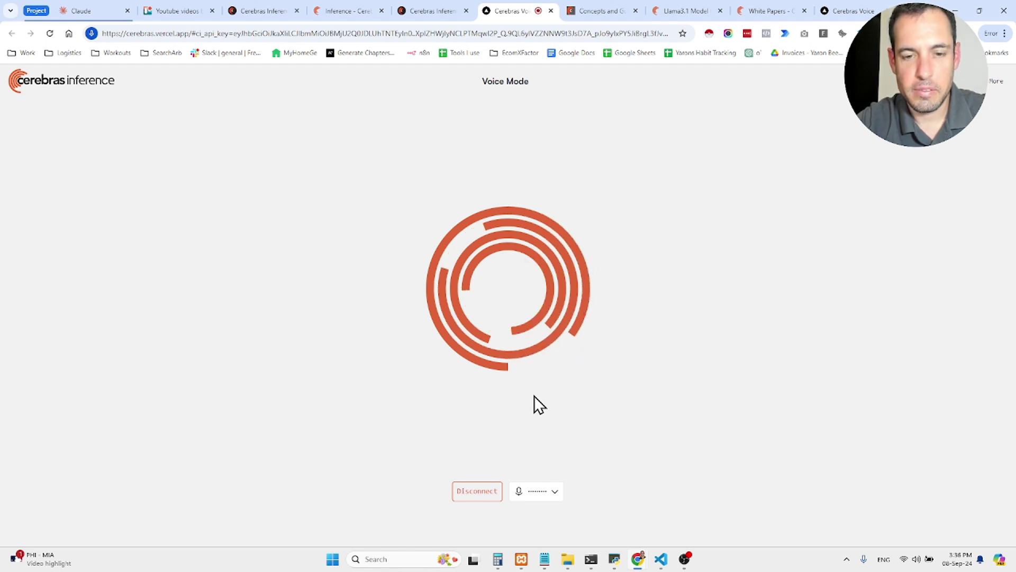
Raise the system volume while talking with the voice assistant
key(XF86AudioRaiseVolume)
key(XF86AudioRaiseVolume)
key(XF86AudioRaiseVolume)
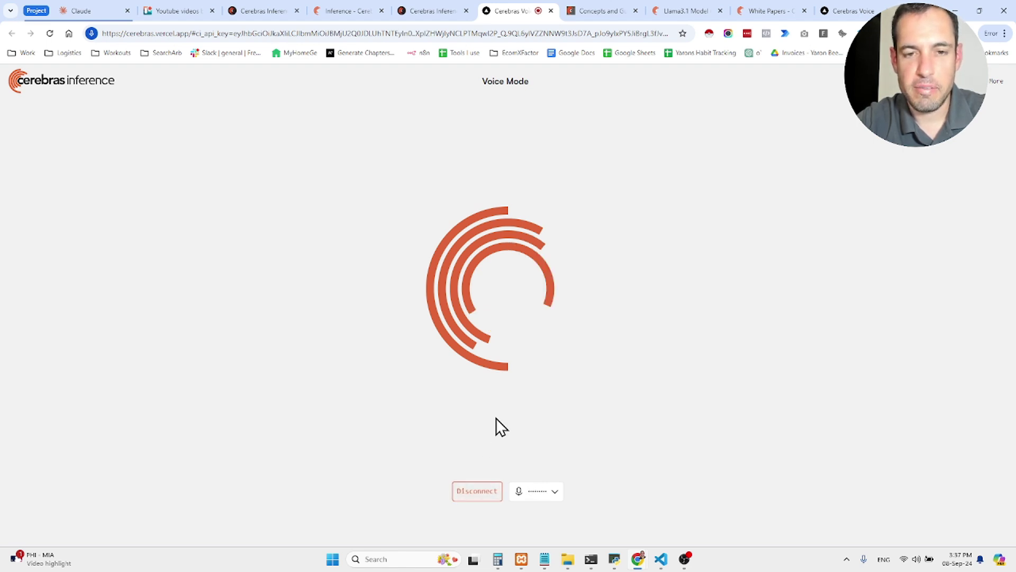
Disconnect the voice session using the button below the animated logo
click(477, 492)
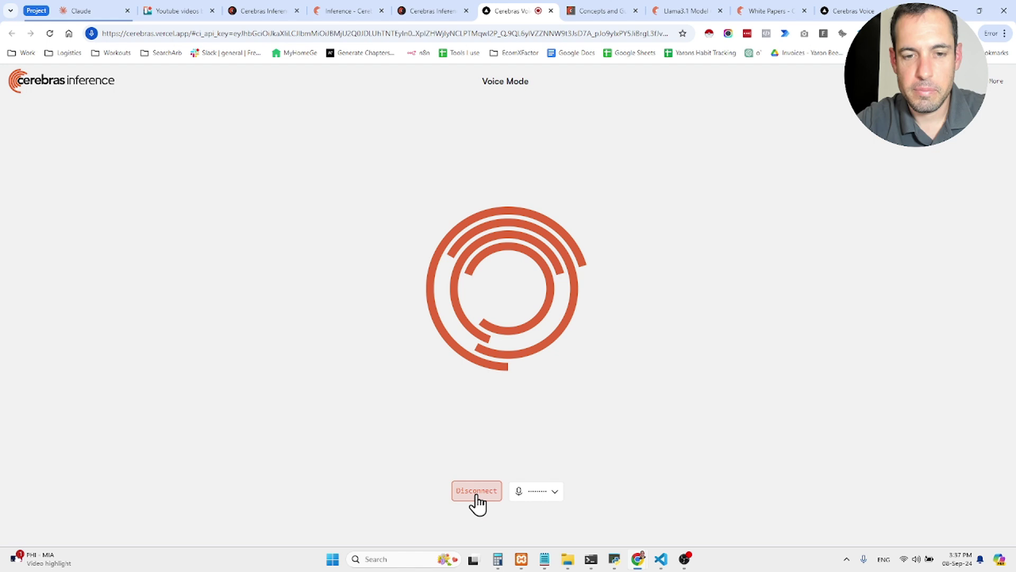